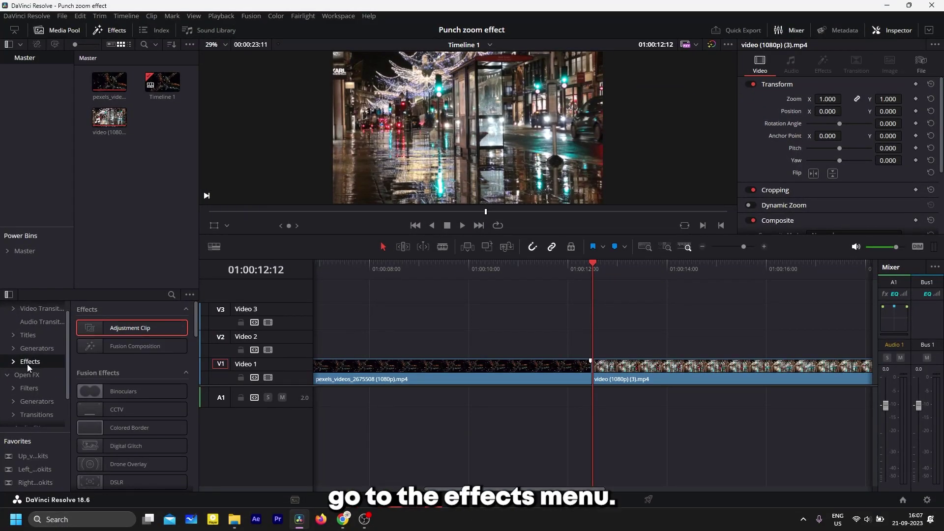
- Place a one-second Adjustment Clip on Video 2 ending at the cut, and select it
{"action": "left_click_drag", "start_coordinate": [98, 327], "coordinate": [561, 341]}
{"action": "left_click", "coordinate": [530, 342]}
- Open the adjustment clip on the Fusion page and hide the Spline panel
{"action": "right_click", "coordinate": [562, 346]}
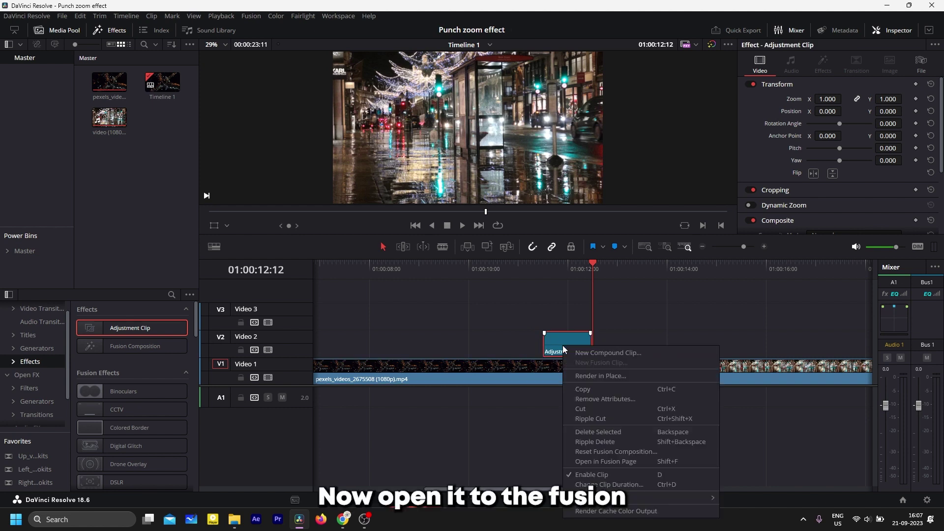
{"action": "left_click", "coordinate": [601, 462]}
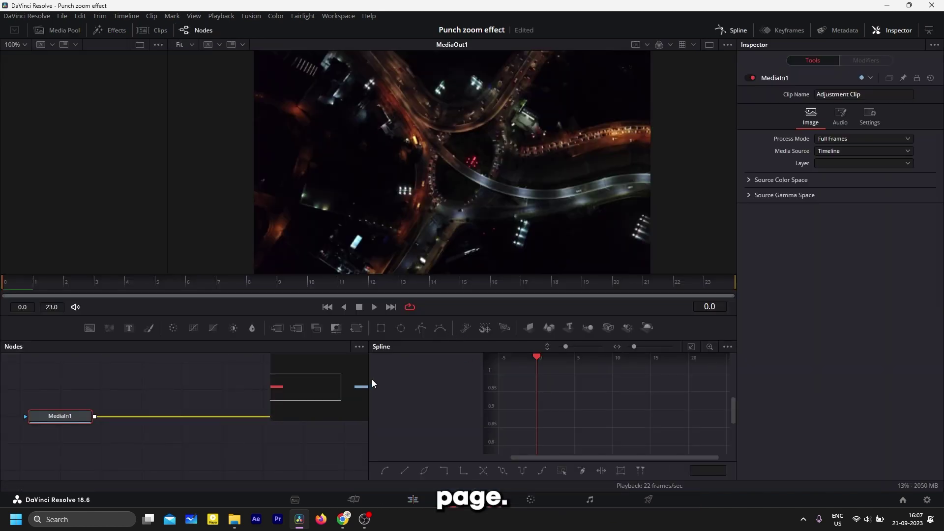
{"action": "left_click", "coordinate": [732, 30]}
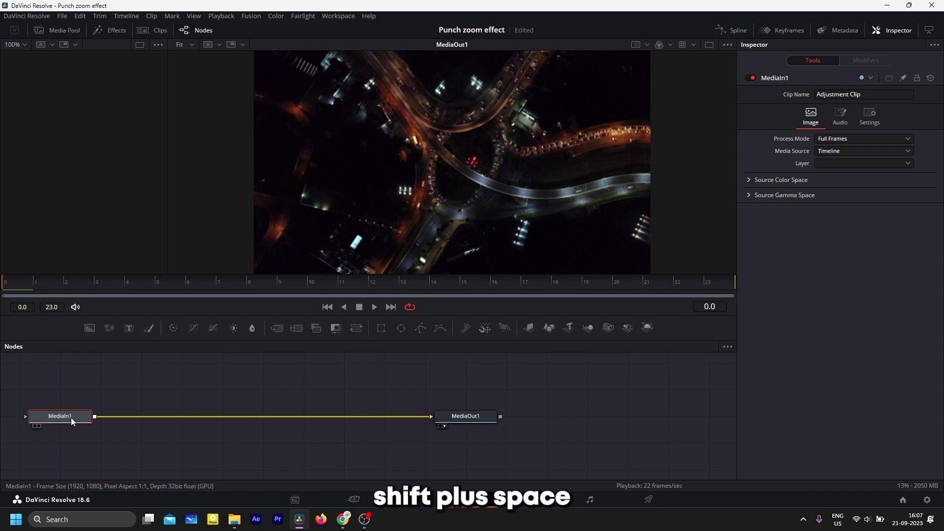
- Add a plain Transform node from the 'transform' tool search after MediaIn1
{"action": "key", "text": "shift+space"}
{"action": "type", "text": "transform"}
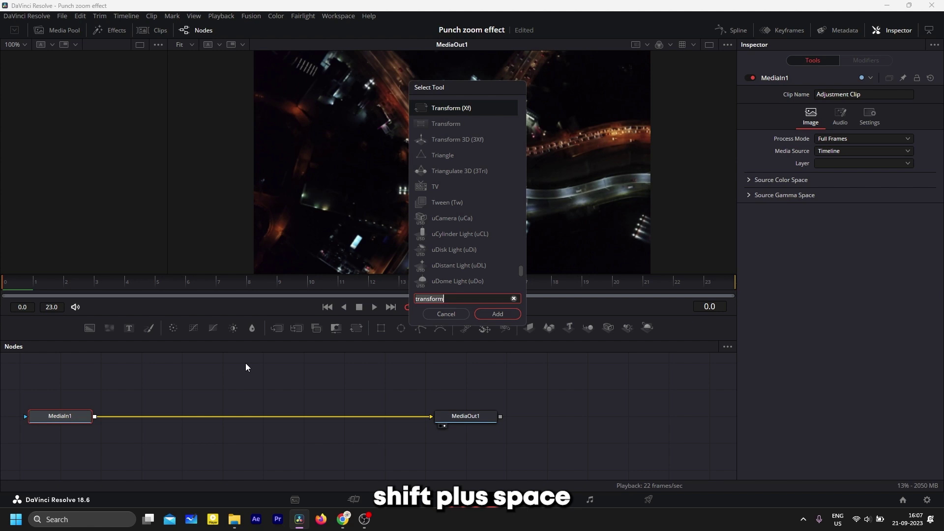
{"action": "type", "text": "tra"}
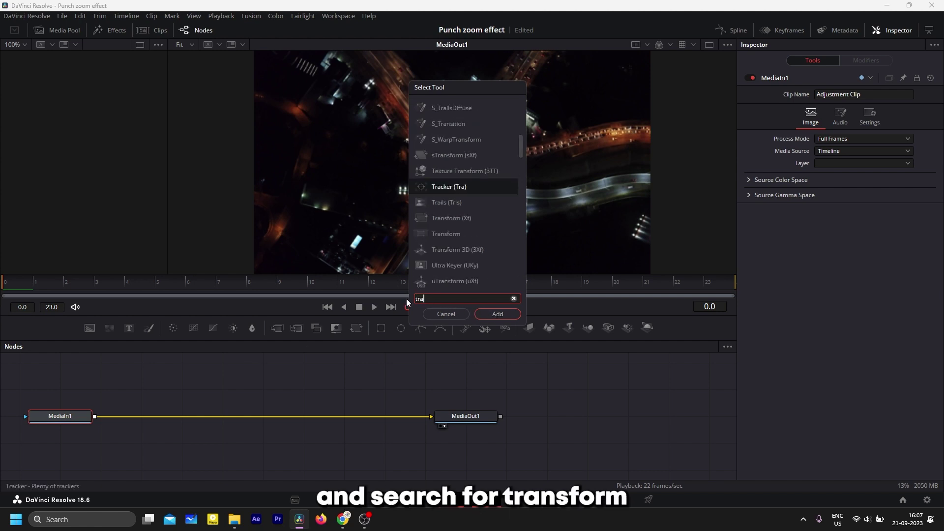
{"action": "type", "text": "nsform"}
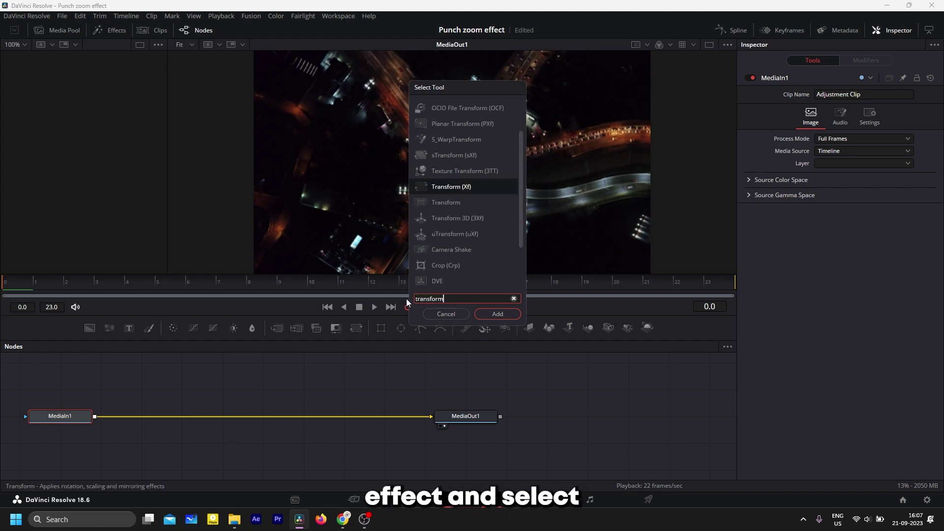
{"action": "left_click", "coordinate": [438, 203]}
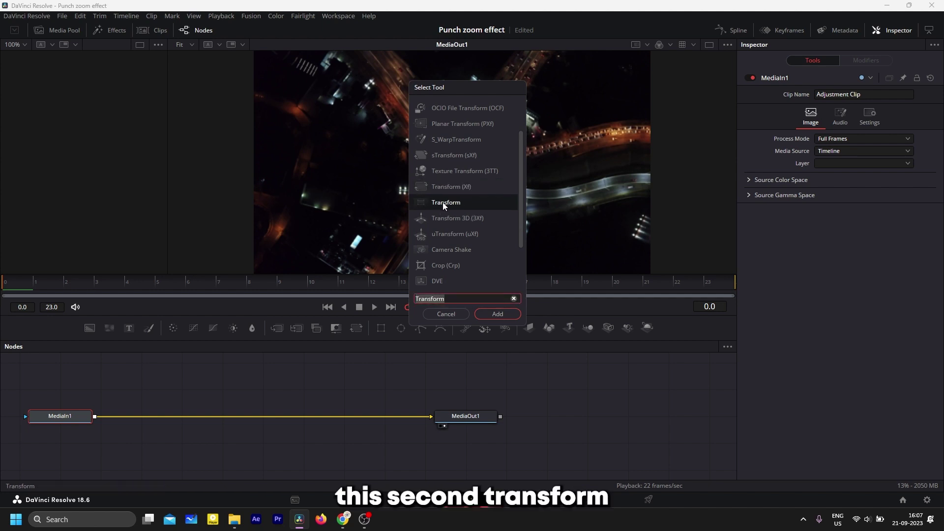
{"action": "double_click", "coordinate": [439, 203]}
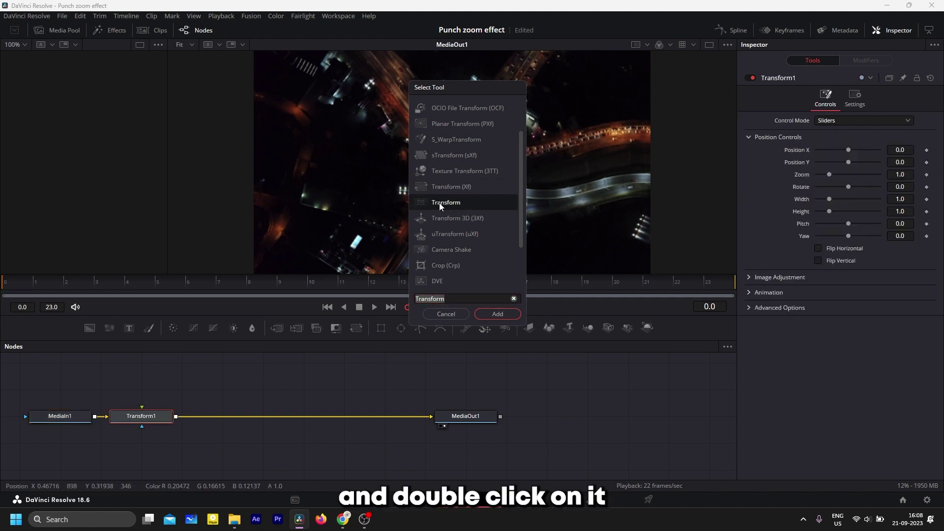
- Keyframe Transform1 Zoom at 1.0 on frame 0 and 1.5 on frame 23, then preview playback
{"action": "left_click", "coordinate": [458, 314]}
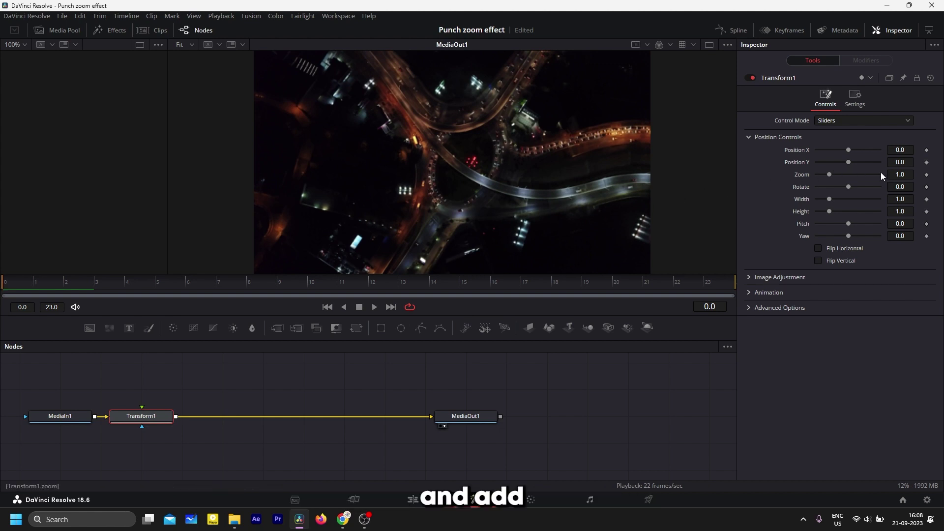
{"action": "left_click", "coordinate": [927, 176]}
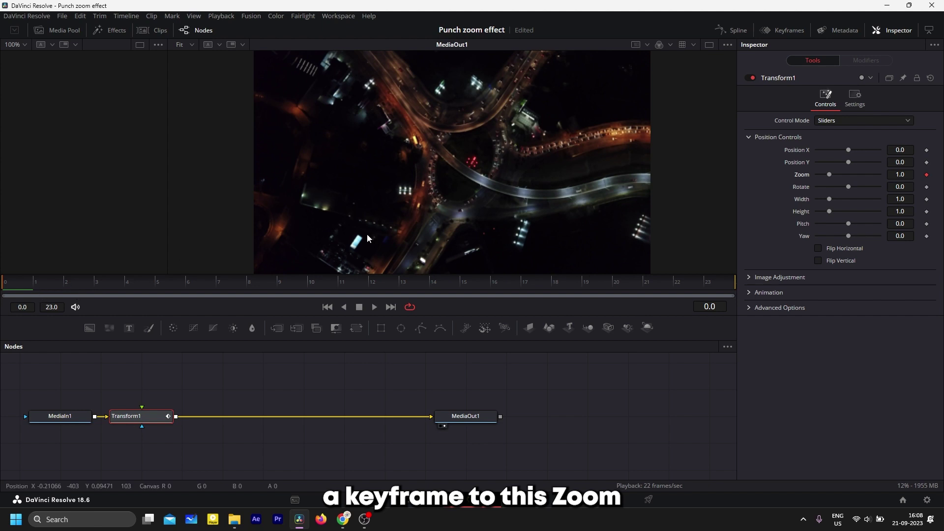
{"action": "key", "text": "End"}
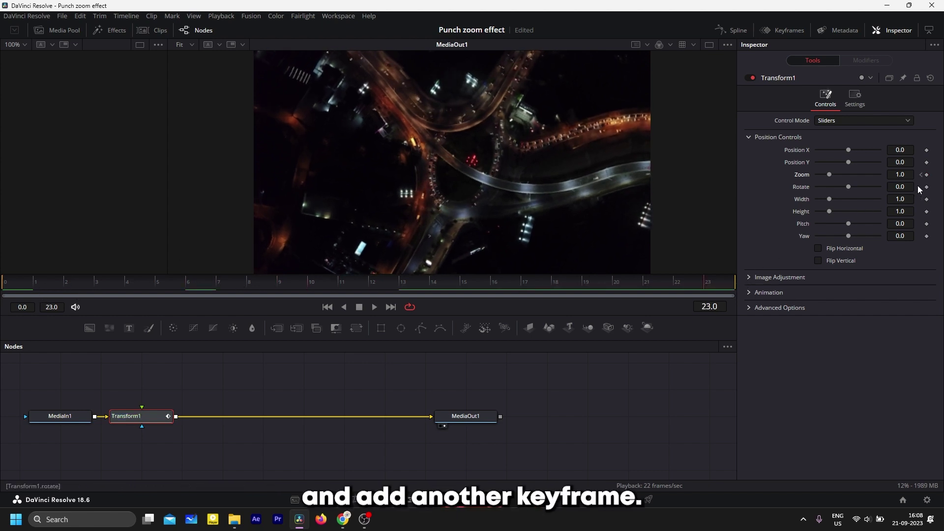
{"action": "left_click", "coordinate": [927, 175]}
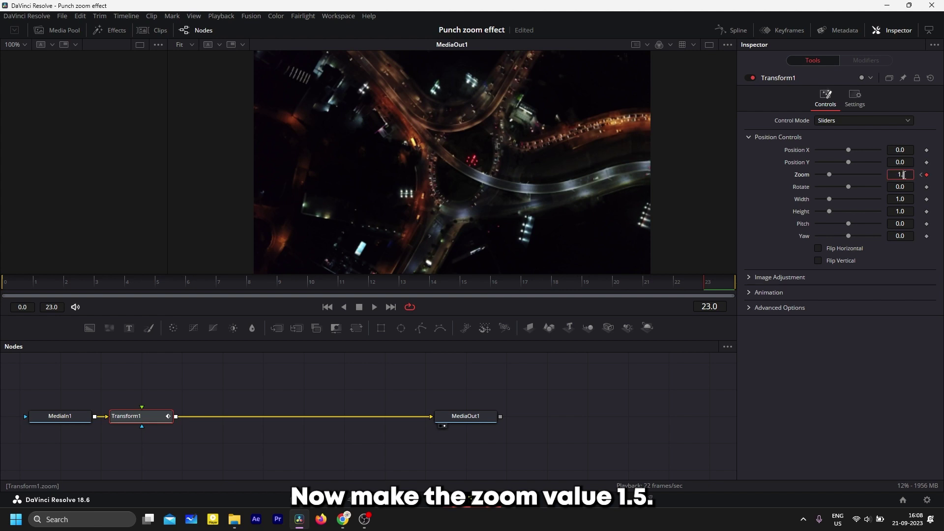
{"action": "key", "text": "Return"}
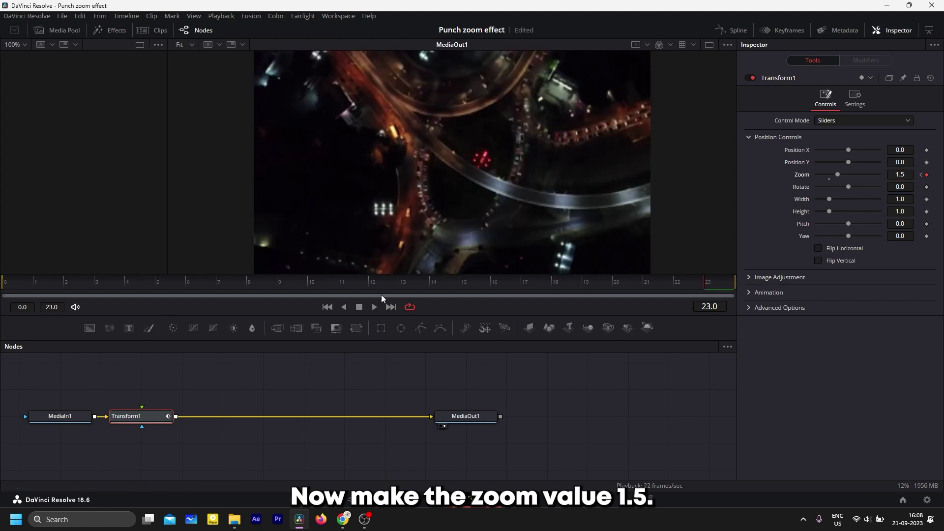
{"action": "key", "text": "space"}
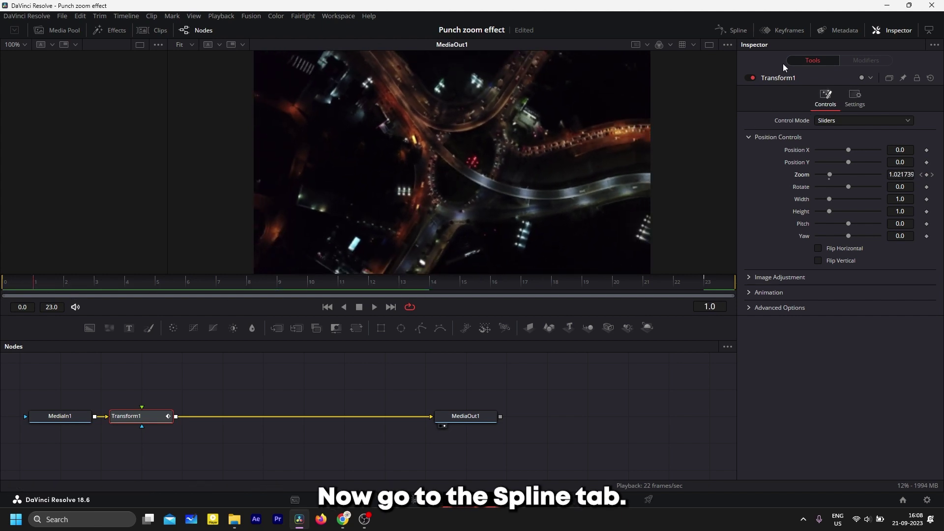
- Show the Transform1 Zoom curve fitted in the Spline panel and smooth both keyframes
{"action": "left_click", "coordinate": [732, 31]}
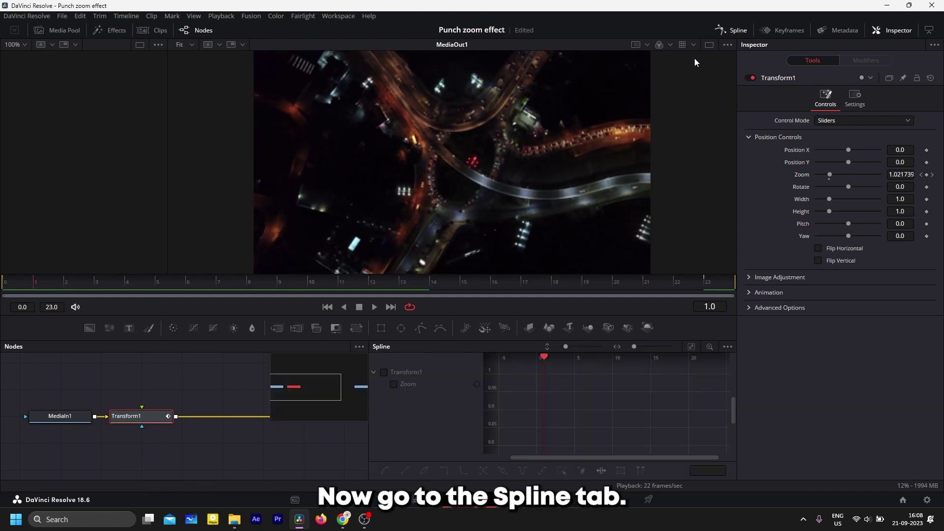
{"action": "left_click", "coordinate": [385, 373]}
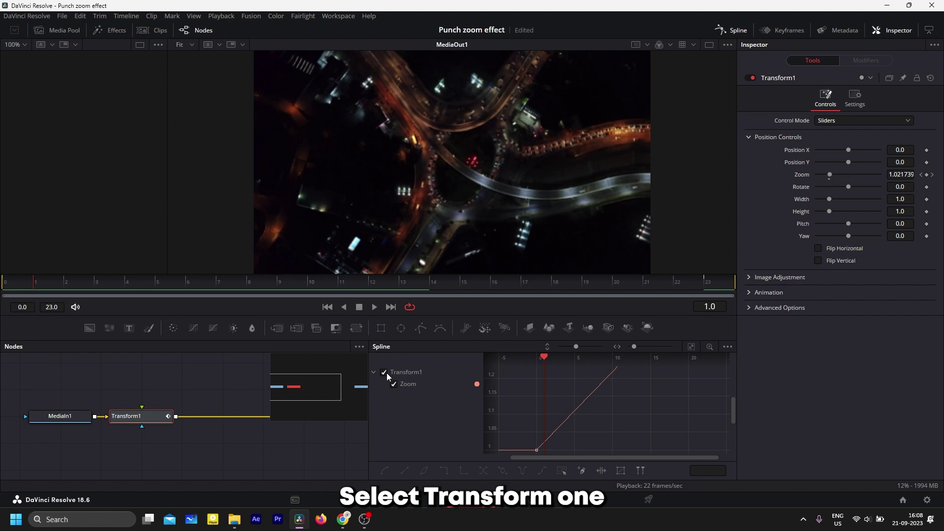
{"action": "left_click", "coordinate": [691, 347]}
{"action": "left_click_drag", "start_coordinate": [716, 367], "coordinate": [475, 461]}
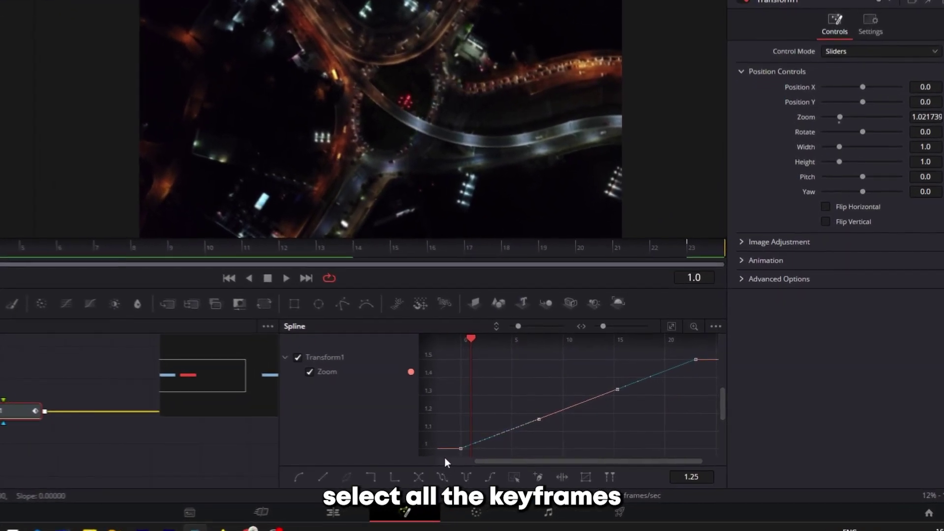
{"action": "key", "text": "s"}
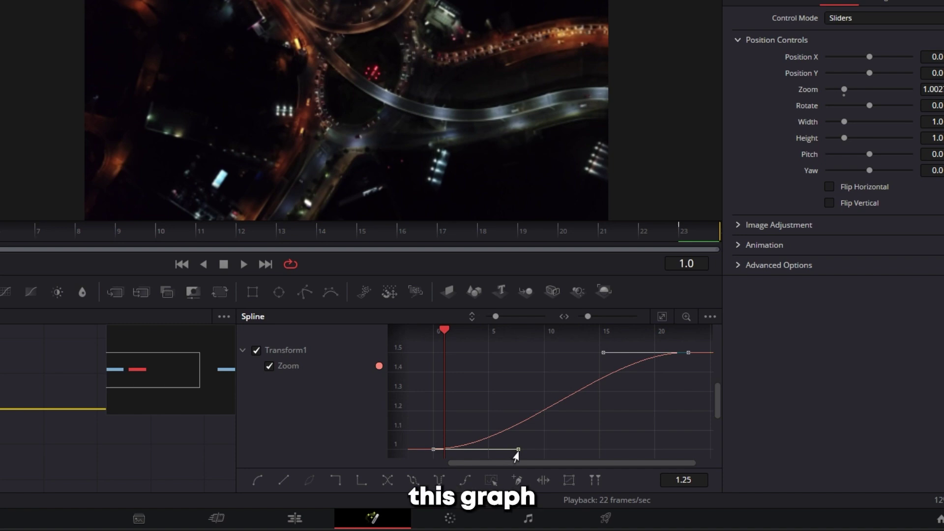
- Drag the Bezier handles so the zoom starts slowly and ramps sharply, then return to Edit
{"action": "left_click_drag", "start_coordinate": [518, 450], "coordinate": [651, 454]}
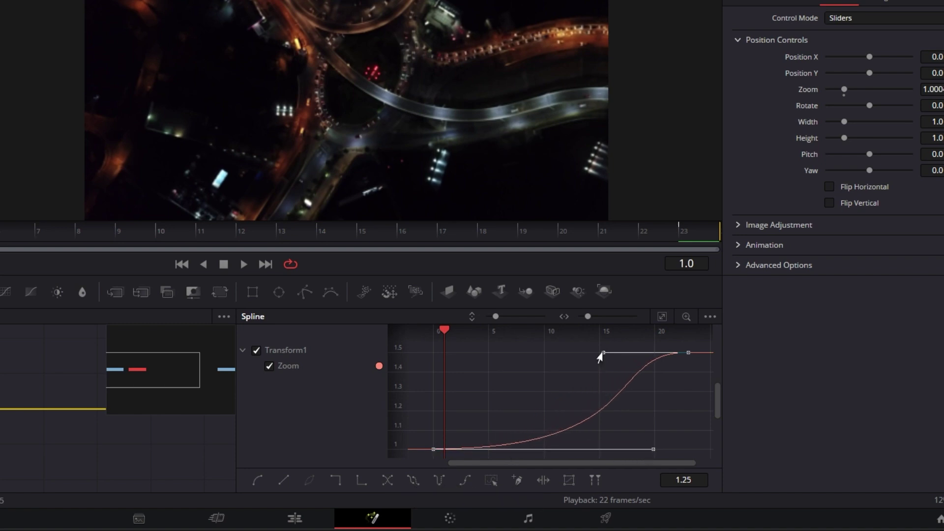
{"action": "left_click_drag", "start_coordinate": [602, 354], "coordinate": [666, 449]}
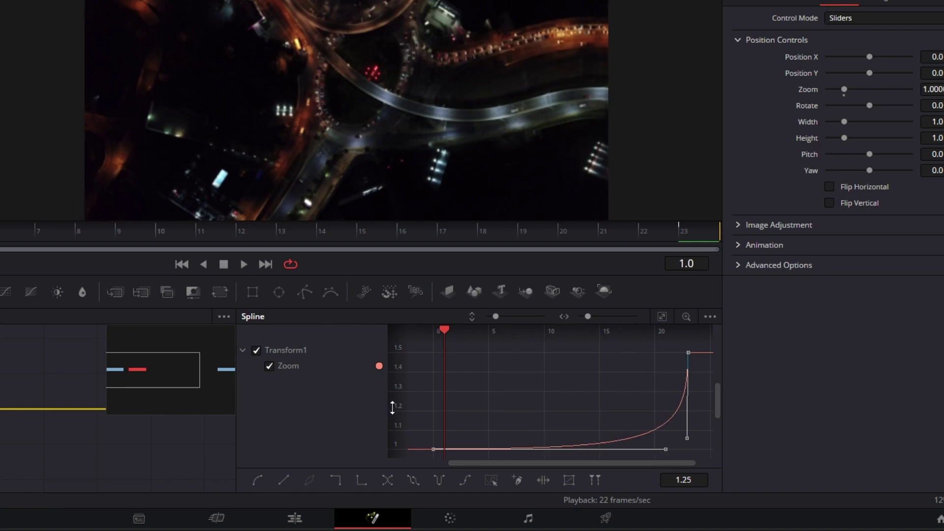
{"action": "left_click", "coordinate": [295, 518]}
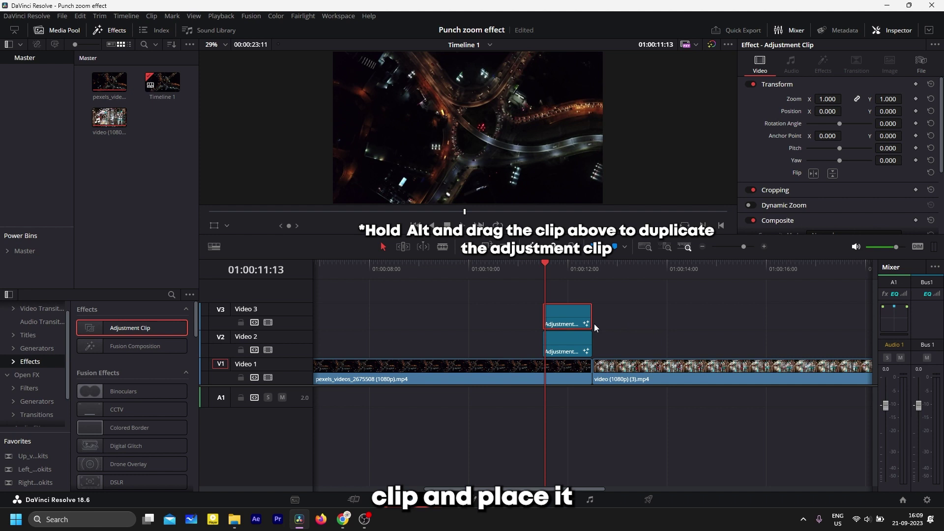
- Move the duplicate adjustment clip onto Video 2 right after the first, starting at the 12:12 cut
{"action": "left_click_drag", "start_coordinate": [565, 323], "coordinate": [622, 346]}
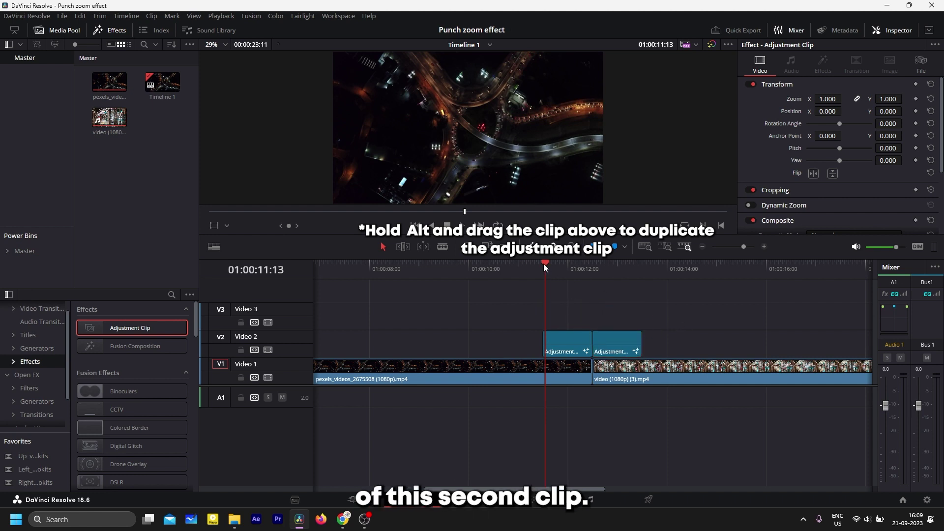
{"action": "left_click_drag", "start_coordinate": [544, 263], "coordinate": [597, 272]}
{"action": "left_click", "coordinate": [612, 344]}
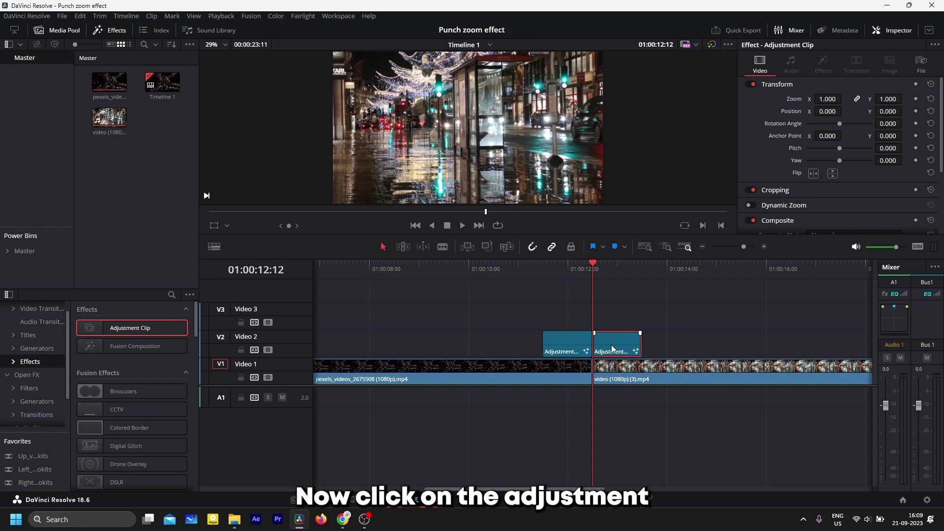
{"action": "right_click", "coordinate": [612, 344]}
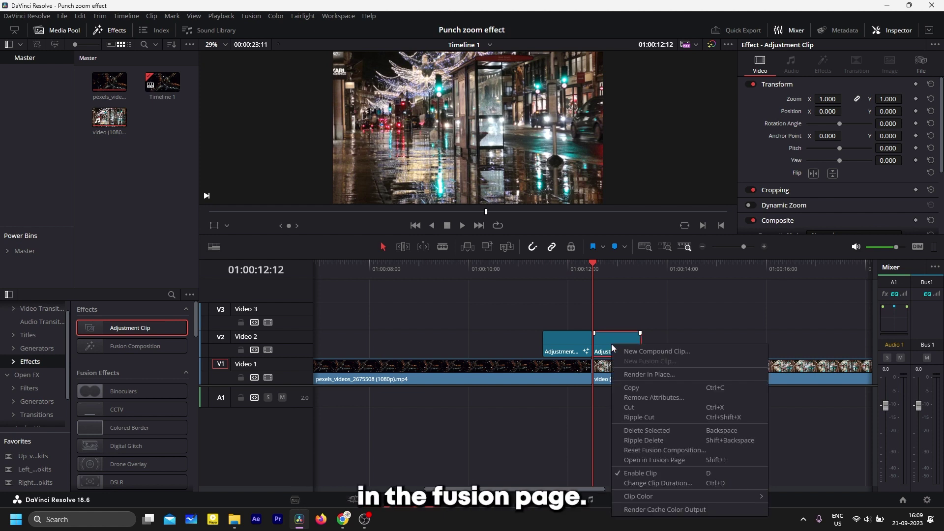
- Open the second adjustment clip in Fusion and set Zoom to 0.8 on frame 0
{"action": "left_click", "coordinate": [653, 457]}
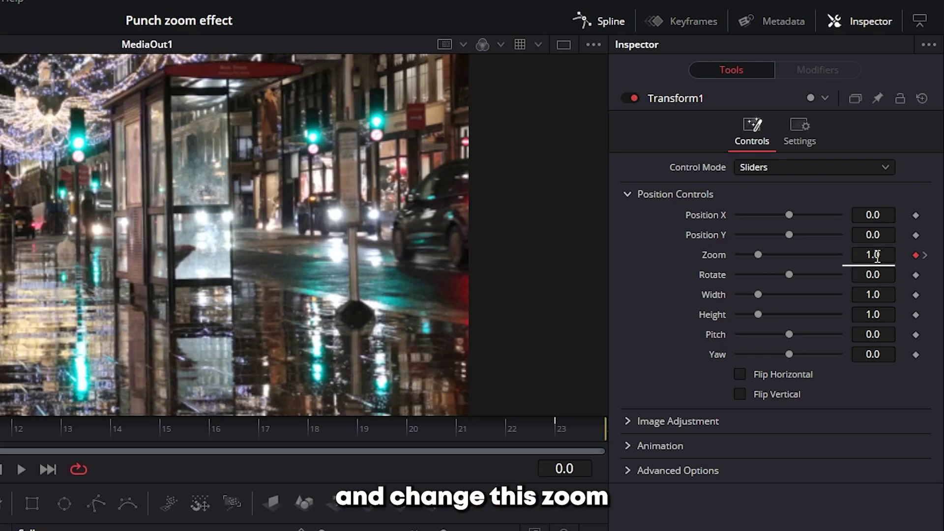
{"action": "left_click", "coordinate": [897, 175]}
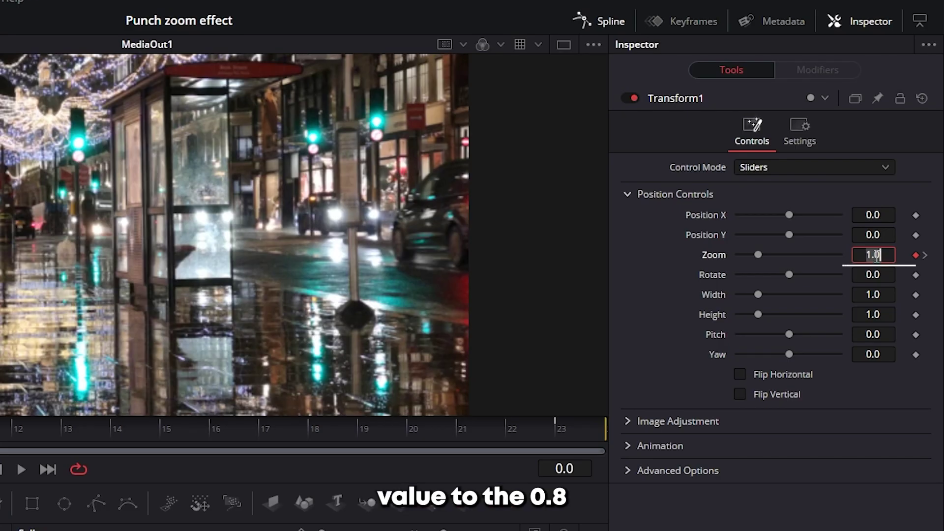
{"action": "type", "text": "0.8"}
{"action": "key", "text": "Tab"}
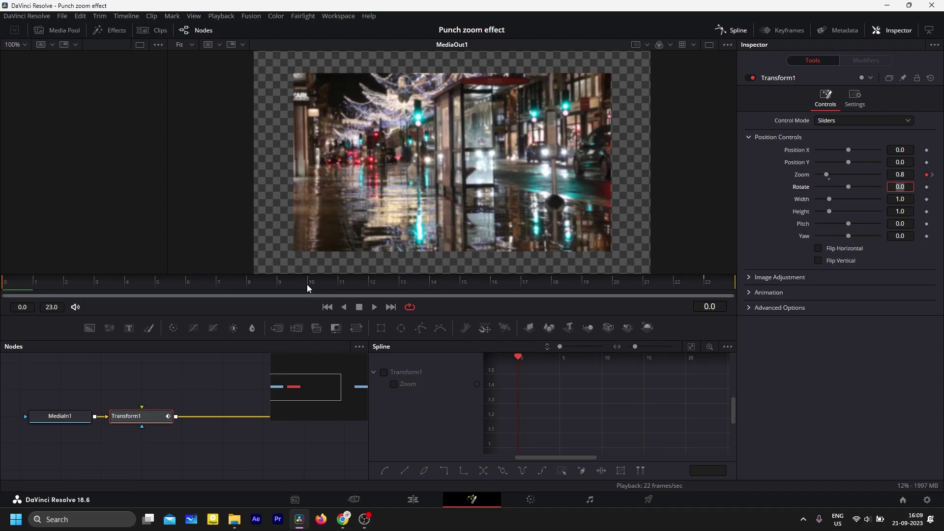
- Set the Zoom to 1.0 on the last frame, 23
{"action": "left_click_drag", "start_coordinate": [440, 283], "coordinate": [740, 283]}
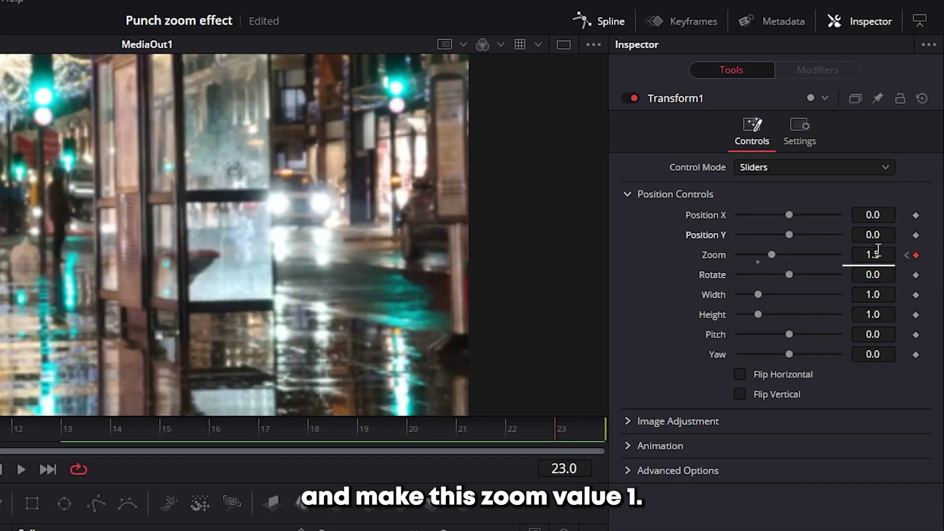
{"action": "left_click", "coordinate": [904, 173]}
{"action": "type", "text": "1"}
{"action": "key", "text": "Tab"}
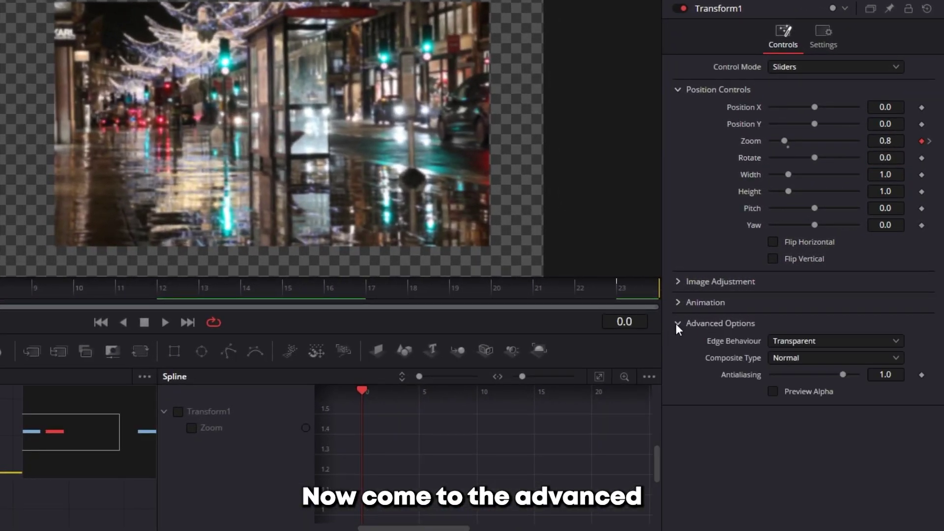
- Set Transform1's Edge Behaviour to Reflect under Advanced Options
{"action": "left_click", "coordinate": [681, 324]}
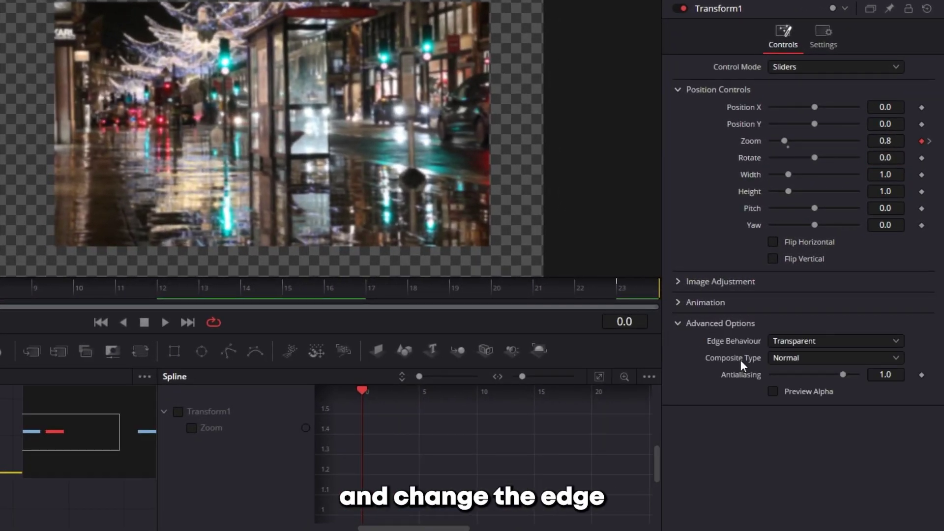
{"action": "left_click", "coordinate": [785, 346]}
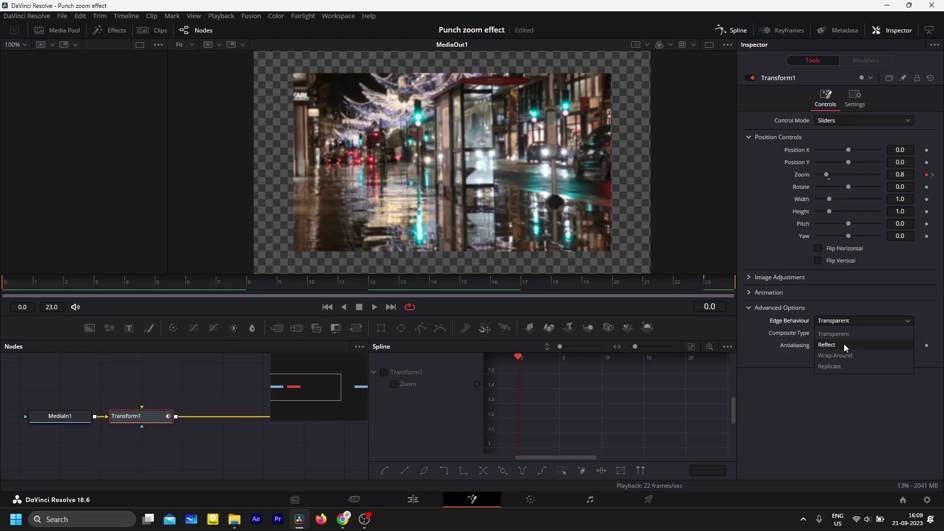
{"action": "left_click", "coordinate": [810, 374]}
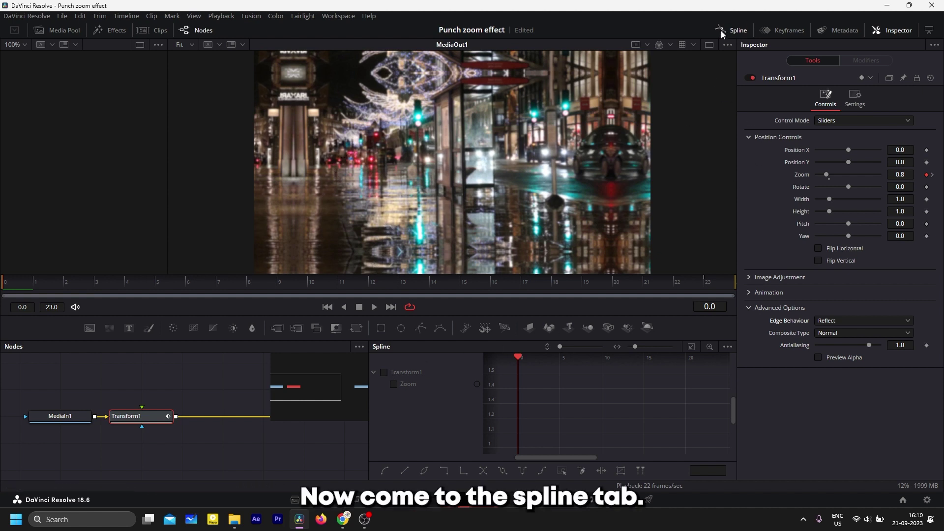
- Smooth the second clip's Zoom keyframes and drag handles for a fast rise easing into 1.0
{"action": "left_click", "coordinate": [384, 372]}
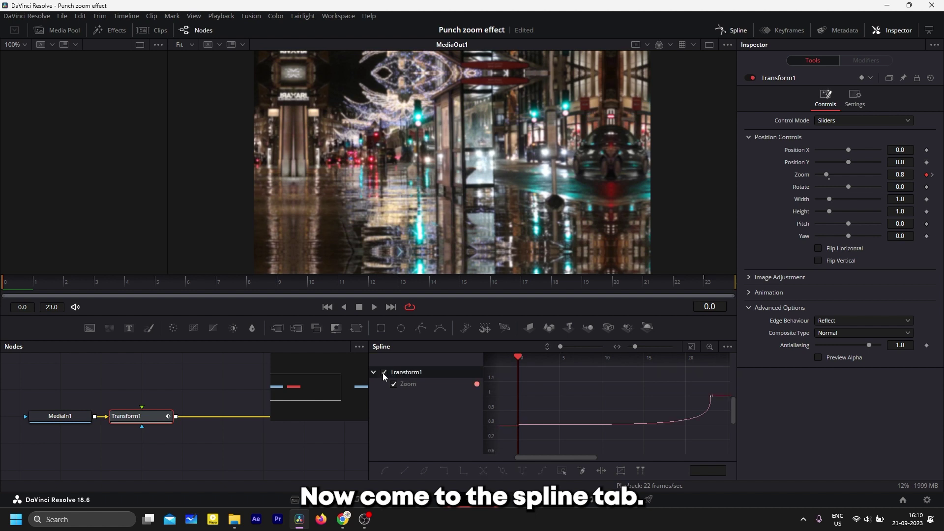
{"action": "left_click", "coordinate": [692, 350]}
{"action": "left_click_drag", "start_coordinate": [716, 369], "coordinate": [510, 450]}
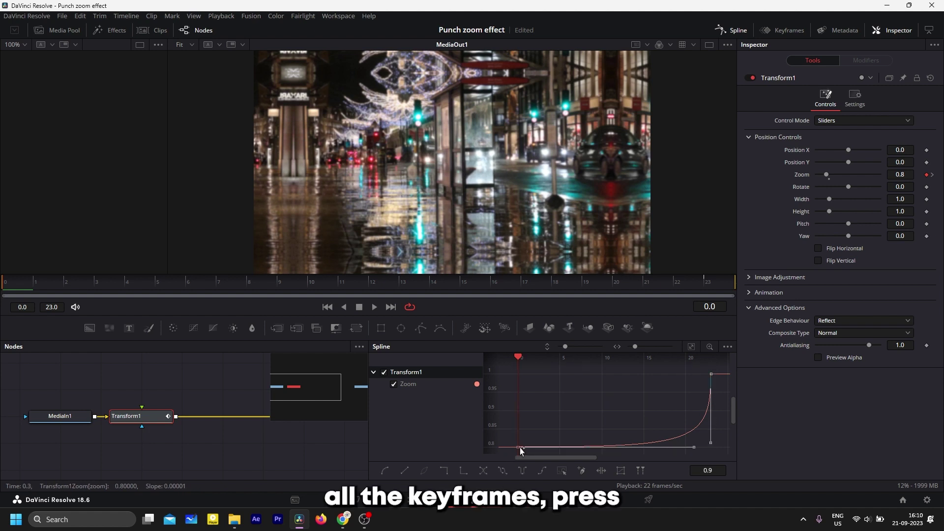
{"action": "key", "text": "s"}
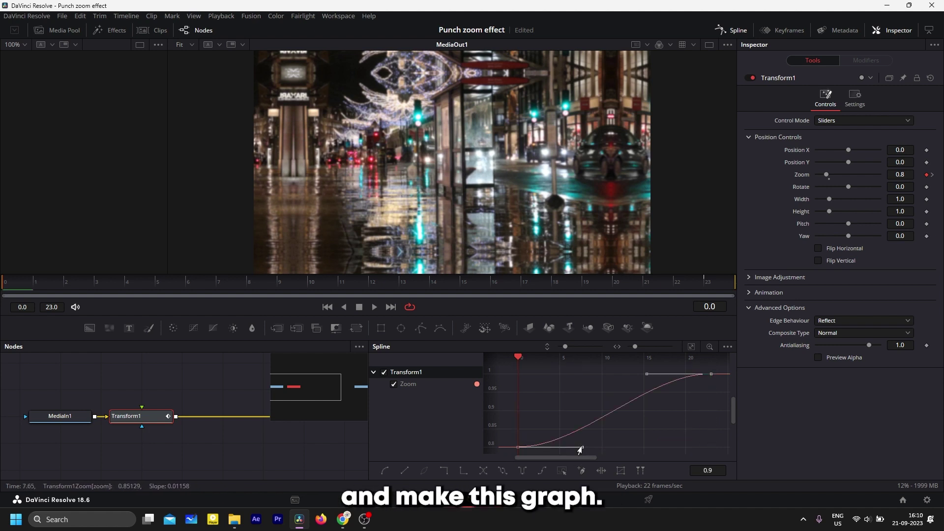
{"action": "left_click_drag", "start_coordinate": [581, 449], "coordinate": [516, 381]}
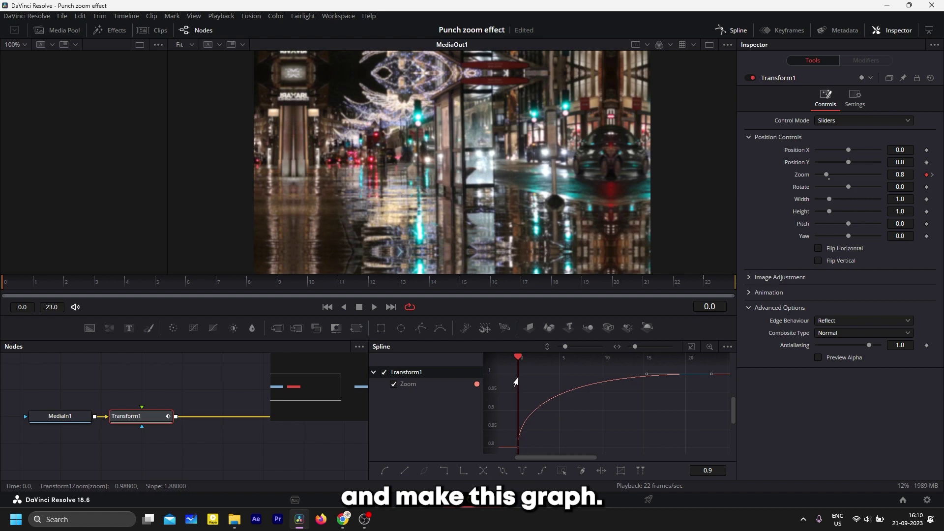
{"action": "left_click_drag", "start_coordinate": [647, 378], "coordinate": [521, 378]}
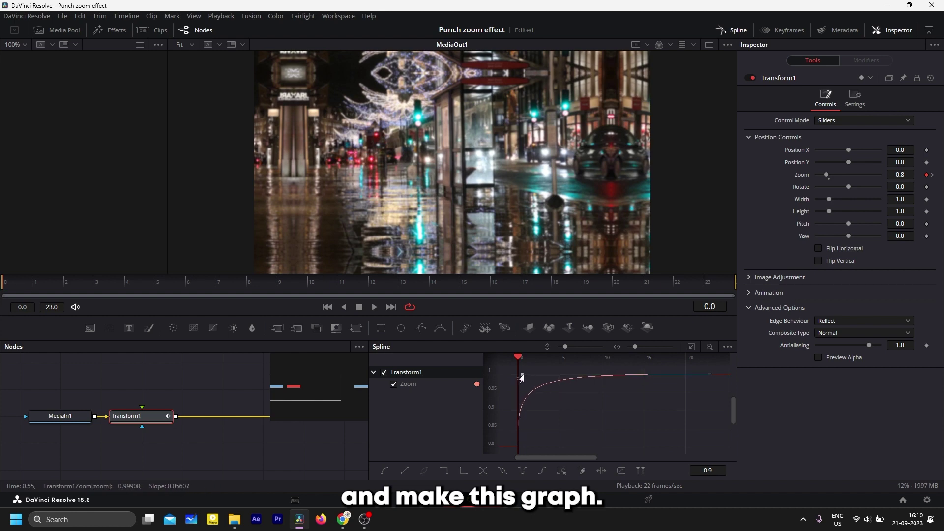
- On the Edit page, play from just before the cut, then select the first adjustment clip
{"action": "left_click", "coordinate": [413, 500]}
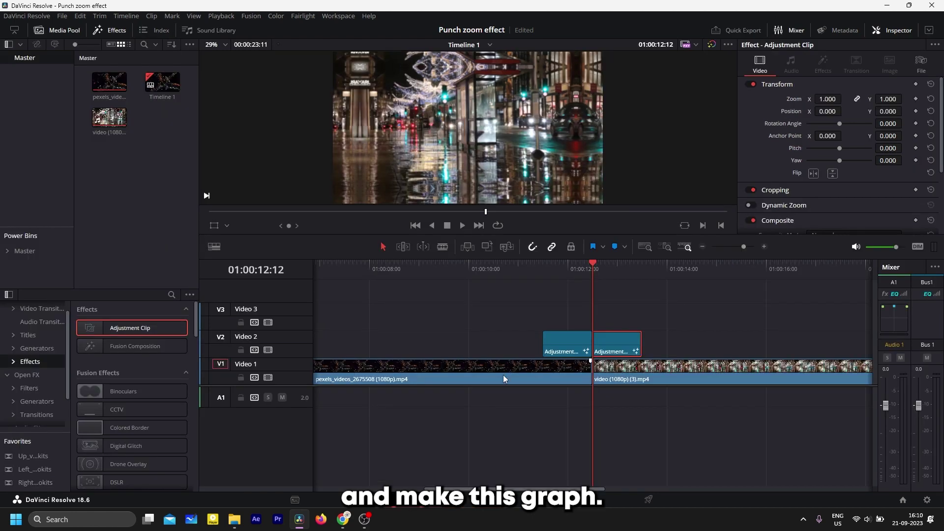
{"action": "left_click", "coordinate": [523, 268]}
{"action": "key", "text": "space"}
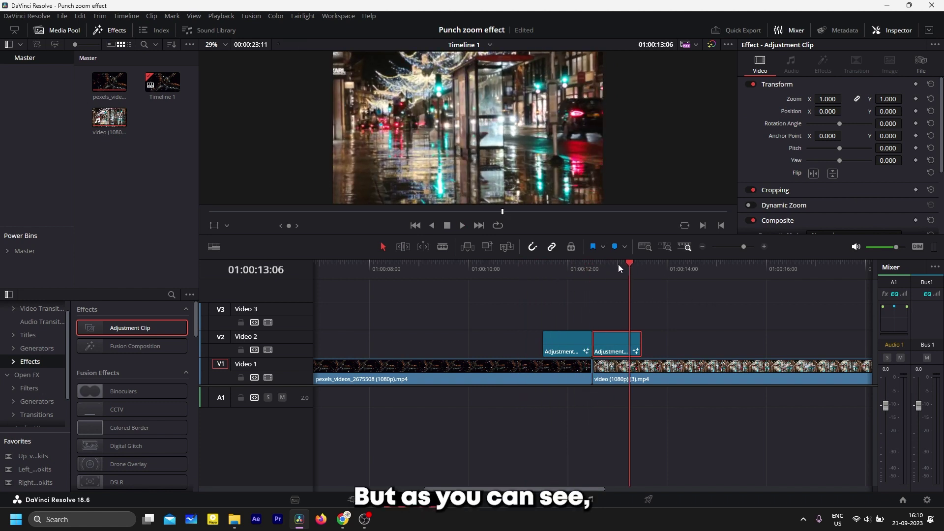
{"action": "left_click_drag", "start_coordinate": [565, 269], "coordinate": [559, 271]}
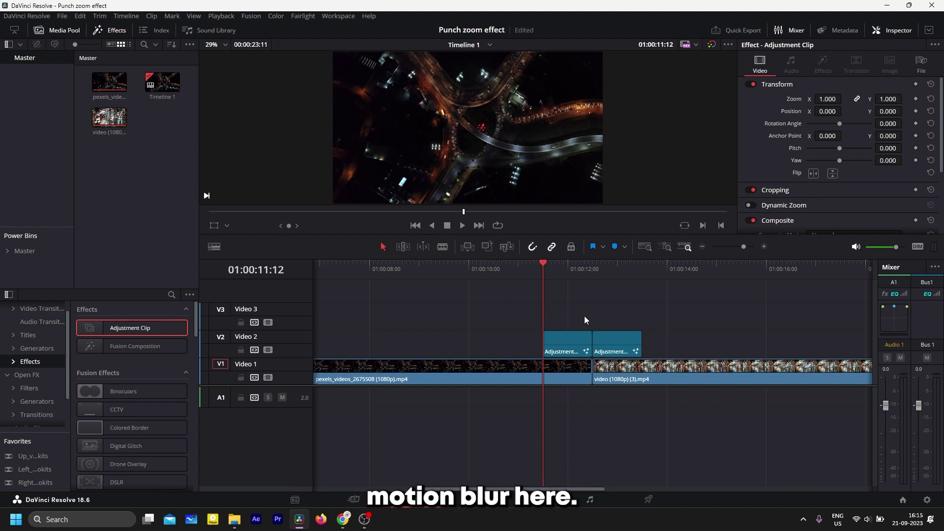
{"action": "left_click", "coordinate": [557, 344]}
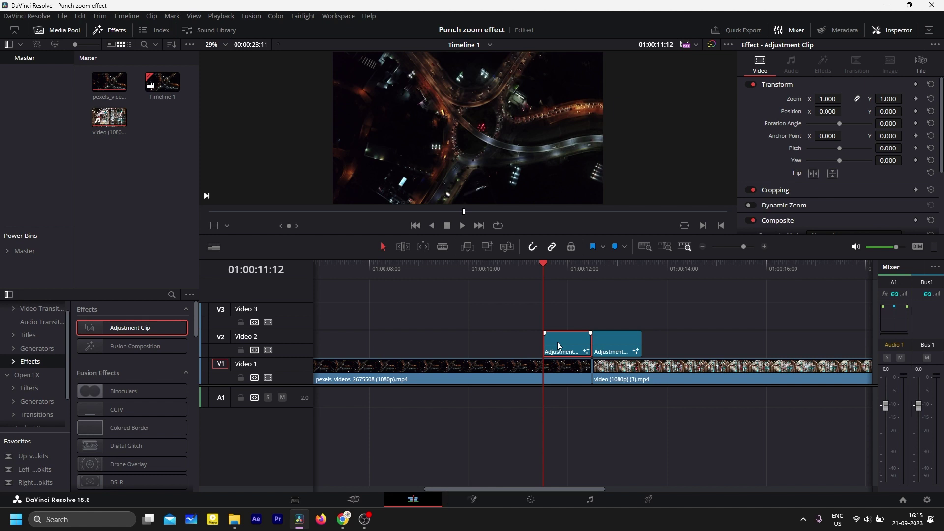
- In Fusion, enable Motion Blur on the first adjustment clip's Transform with Quality 10
{"action": "right_click", "coordinate": [557, 341]}
{"action": "left_click", "coordinate": [620, 458]}
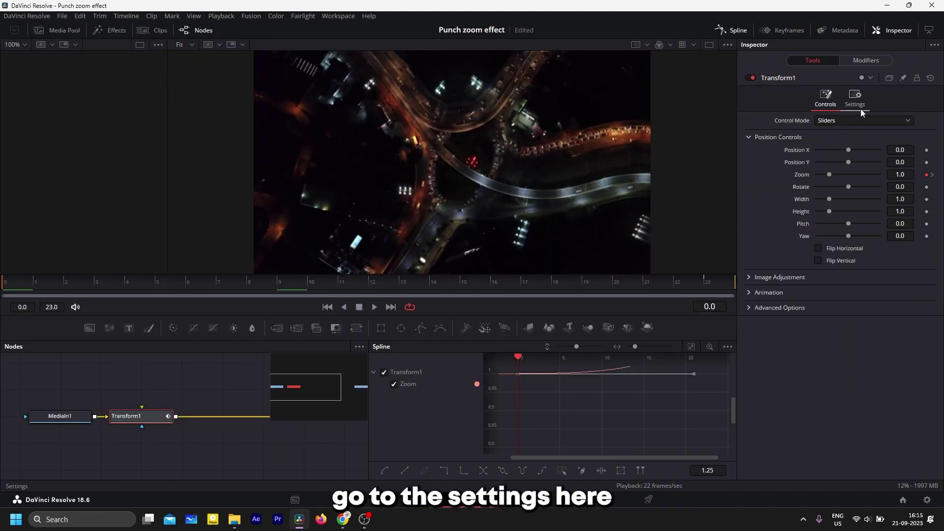
{"action": "left_click", "coordinate": [856, 102]}
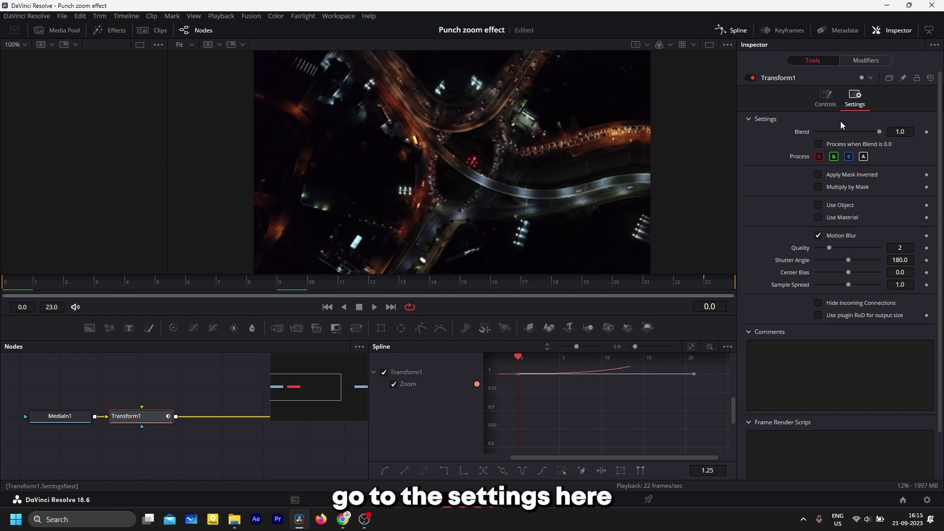
{"action": "left_click", "coordinate": [819, 236]}
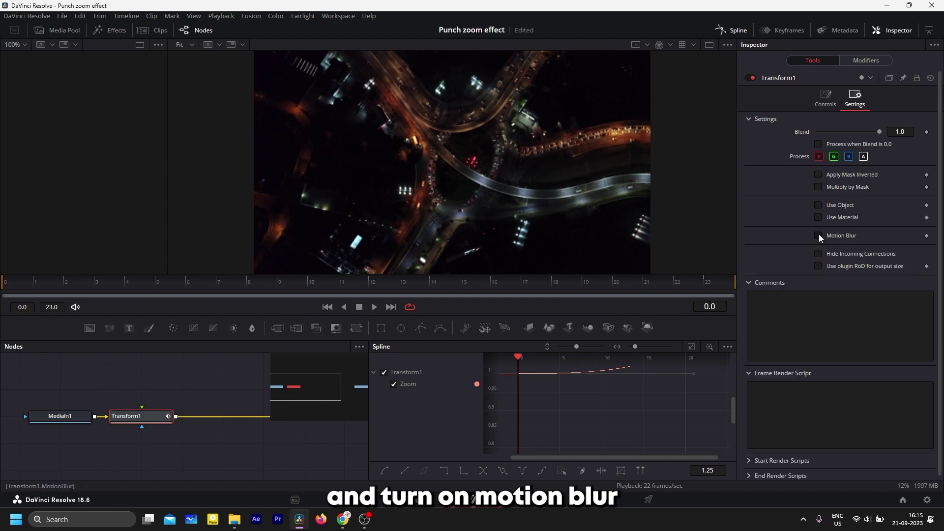
{"action": "left_click", "coordinate": [818, 235]}
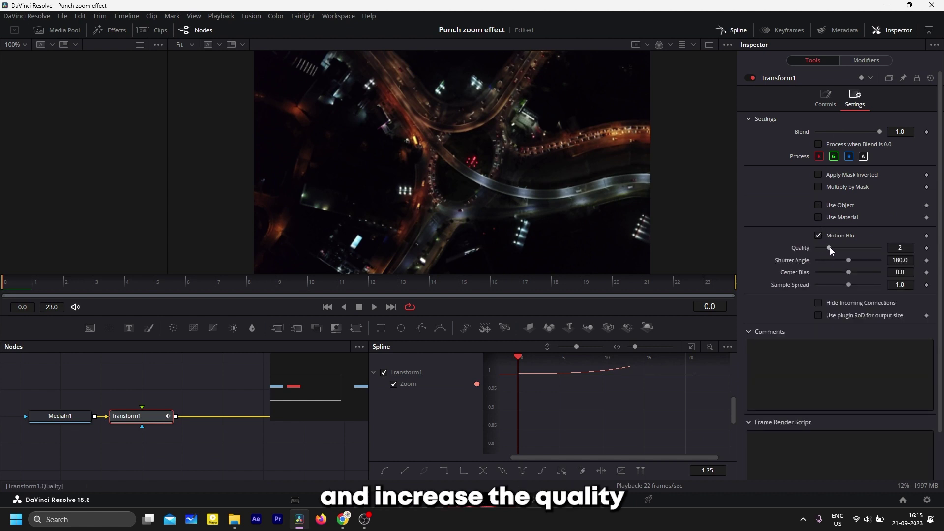
{"action": "left_click_drag", "start_coordinate": [830, 247], "coordinate": [870, 247]}
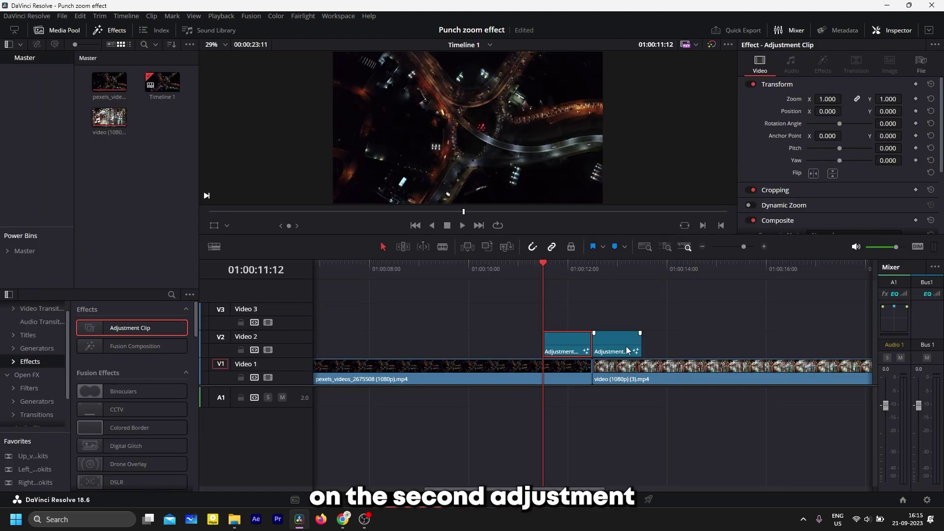
- Enable Motion Blur on the second adjustment clip's Transform, then return to the Edit page
{"action": "left_click", "coordinate": [619, 346]}
{"action": "right_click", "coordinate": [617, 345]}
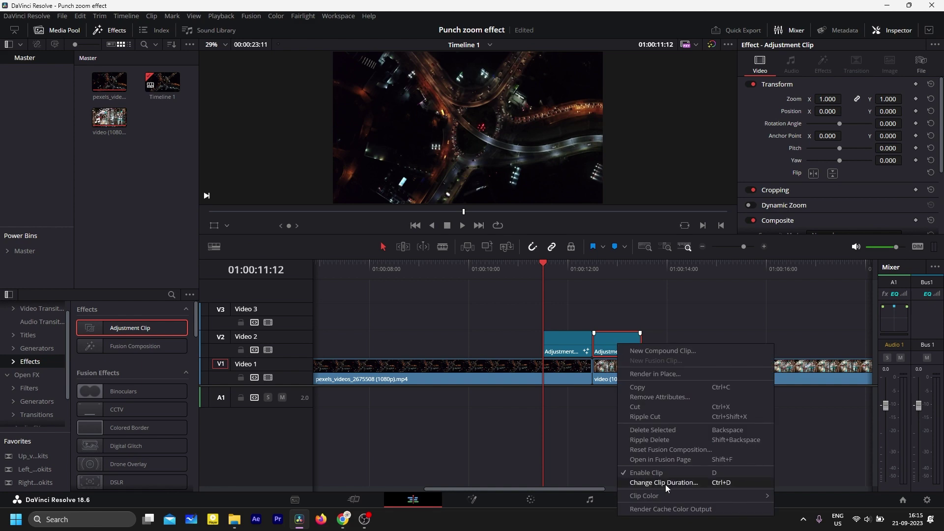
{"action": "left_click", "coordinate": [669, 483]}
{"action": "left_click", "coordinate": [818, 236]}
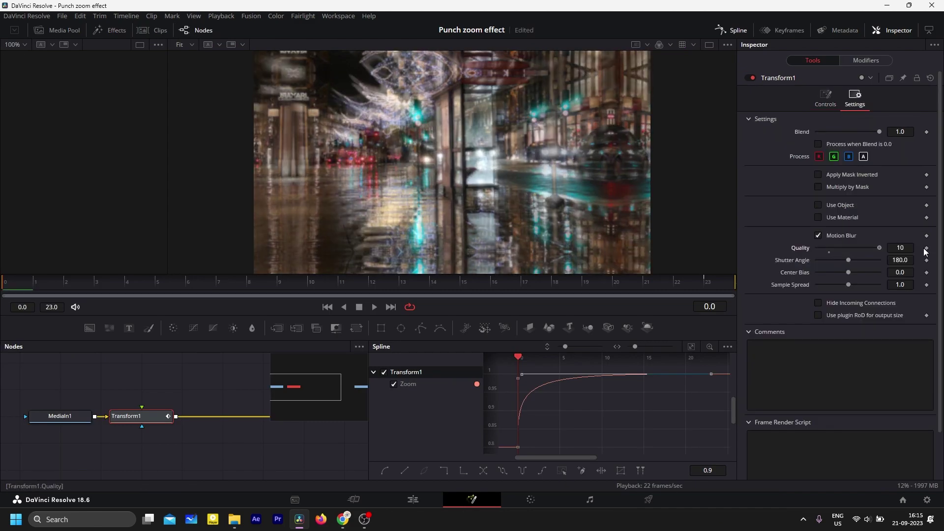
{"action": "left_click", "coordinate": [413, 500]}
{"action": "left_click_drag", "start_coordinate": [604, 273], "coordinate": [524, 271]}
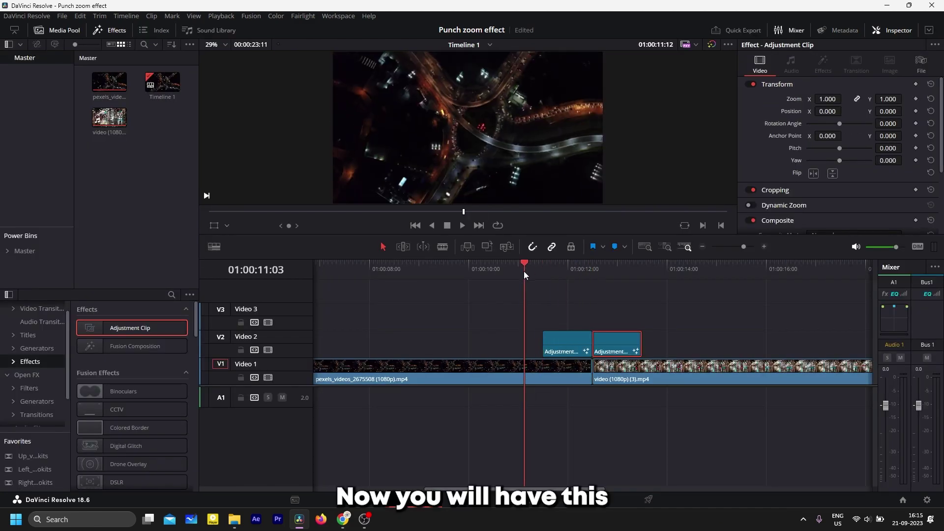